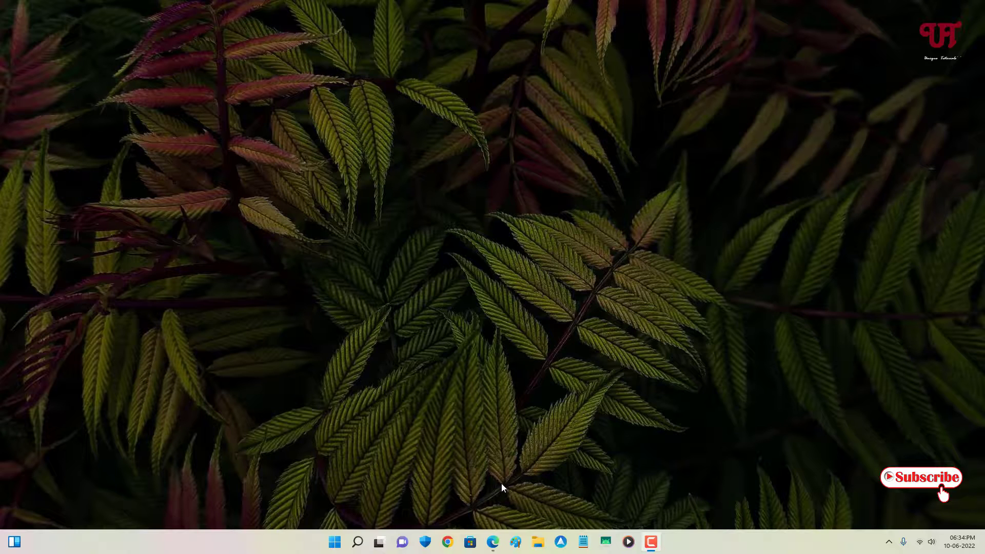
Launch Edge from the taskbar to show the Android Authority homepage
left_click(494, 543)
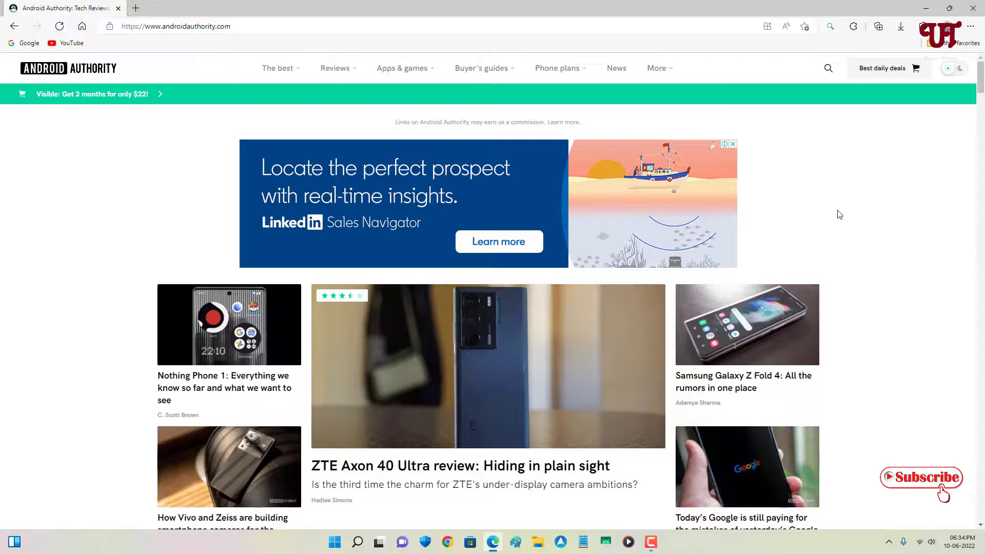
scroll(839, 215, "down", 5)
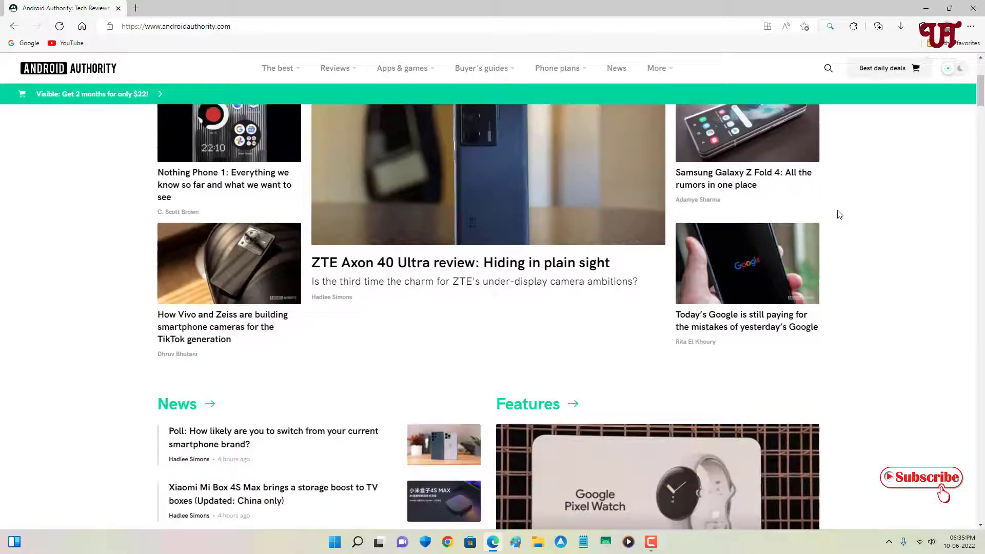
scroll(839, 215, "down", 5)
scroll(839, 215, "down", 3)
scroll(839, 215, "up", 4)
scroll(839, 215, "up", 4)
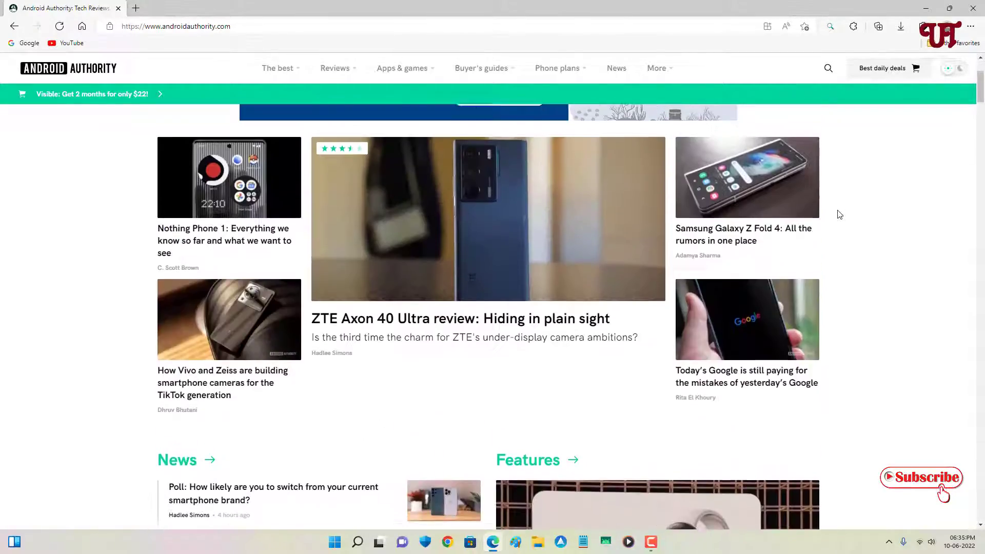
scroll(839, 215, "up", 3)
scroll(840, 215, "down", 1)
scroll(839, 215, "up", 3)
scroll(839, 215, "up", 1)
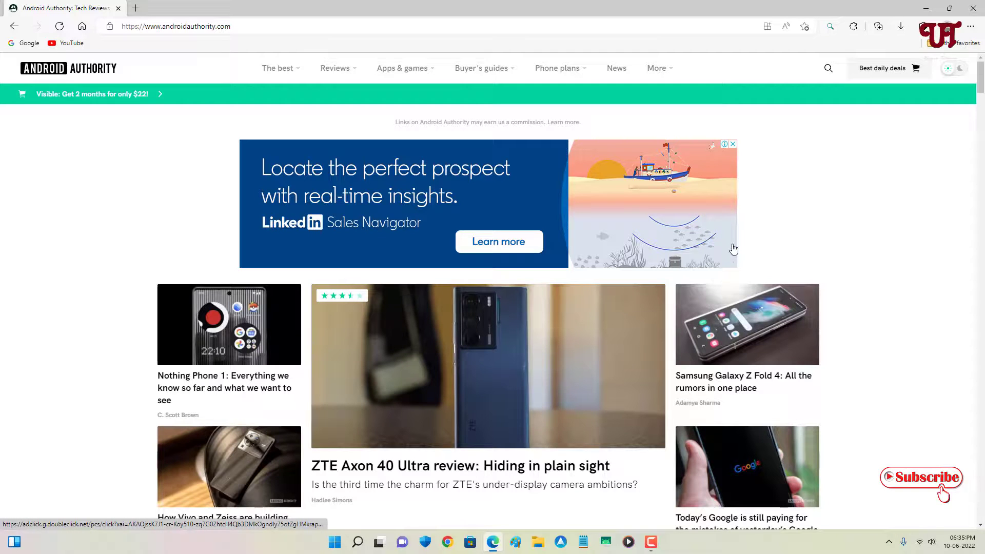
Start middle-click autoscroll to carry the homepage down to the News and Features sections
middle_click(761, 226)
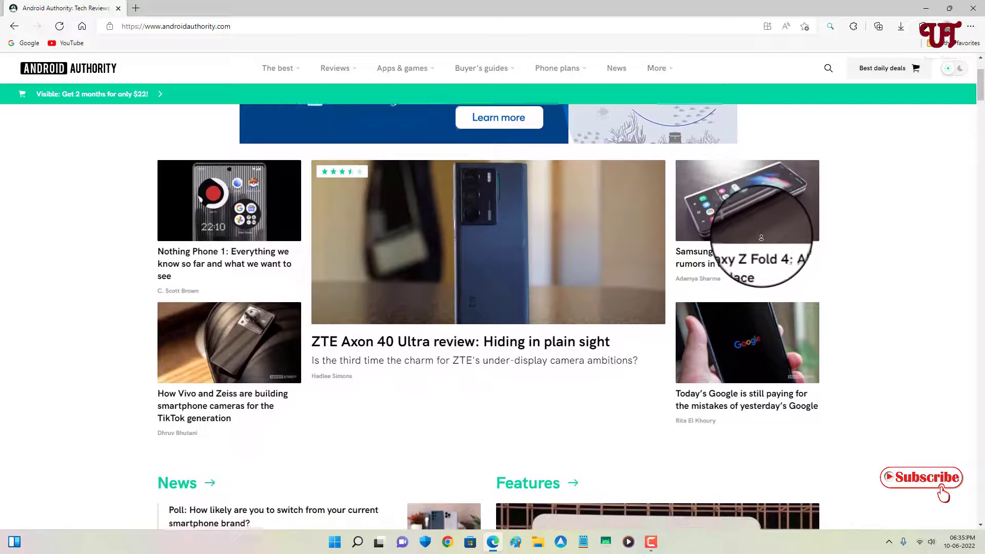
Stop autoscroll, then restart it to scroll far down past the Wearables, Deals, VS and Audio sections
left_click(762, 237)
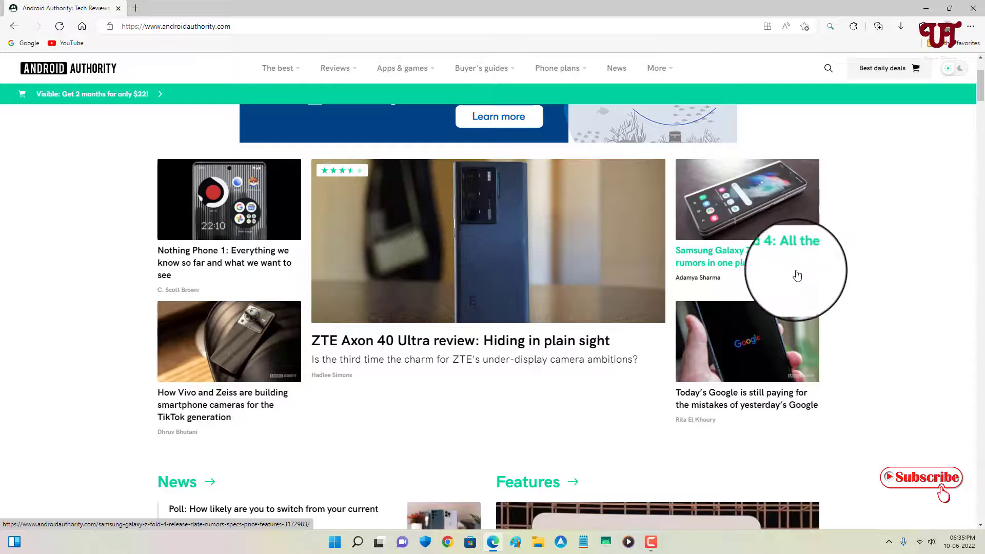
middle_click(834, 271)
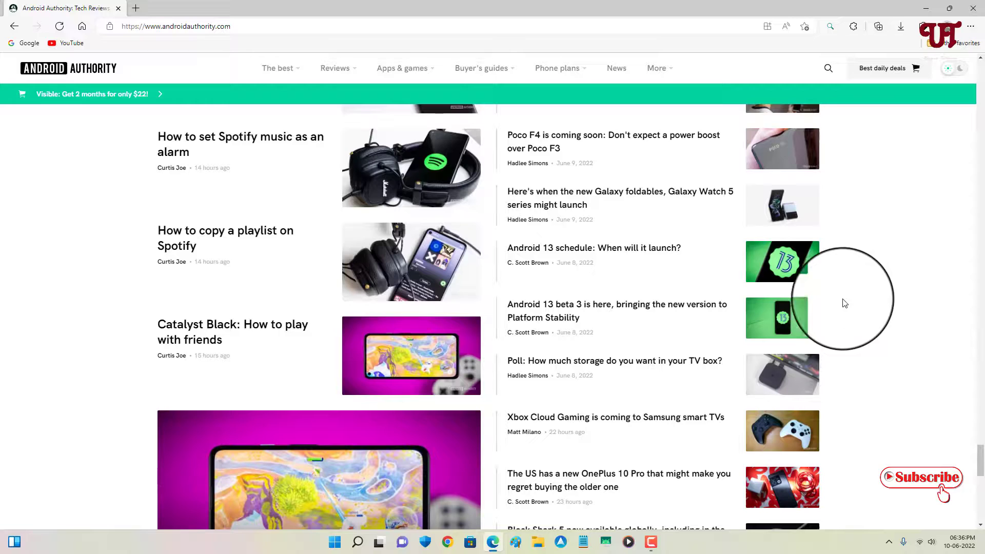
Autoscroll upward until the LinkedIn ad and ZTE Axon review at the top appear
middle_click(847, 332)
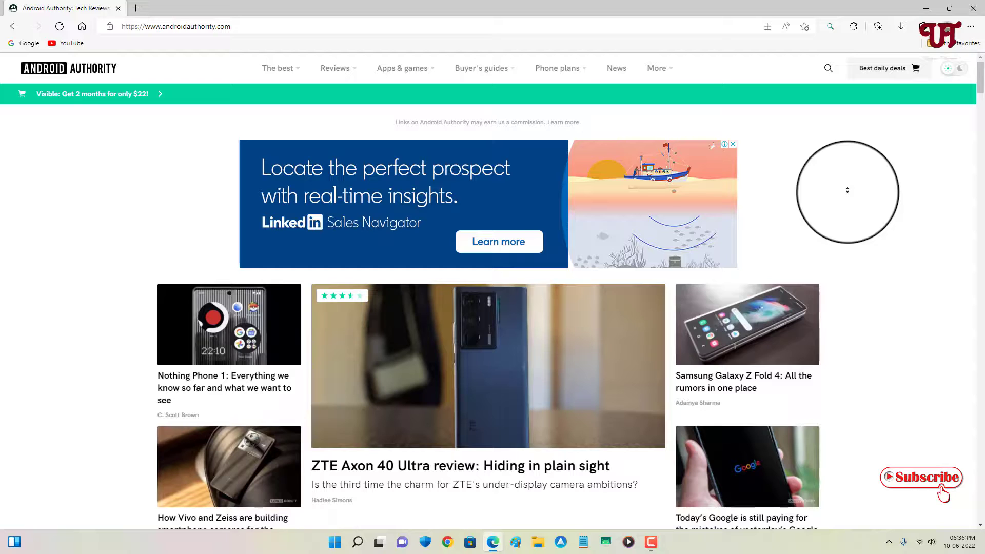
End autoscroll and close the Edge window to reveal the desktop
left_click(848, 191)
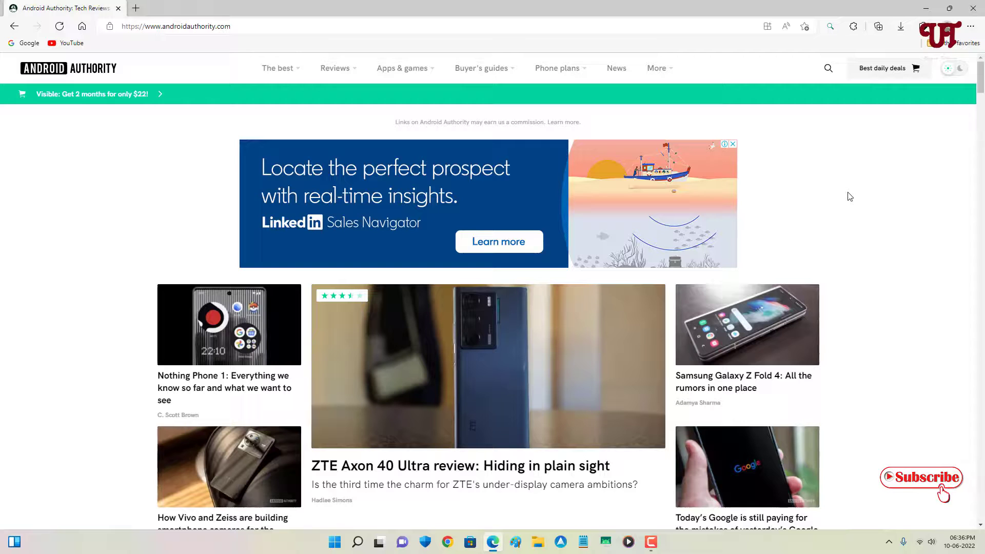
left_click(972, 9)
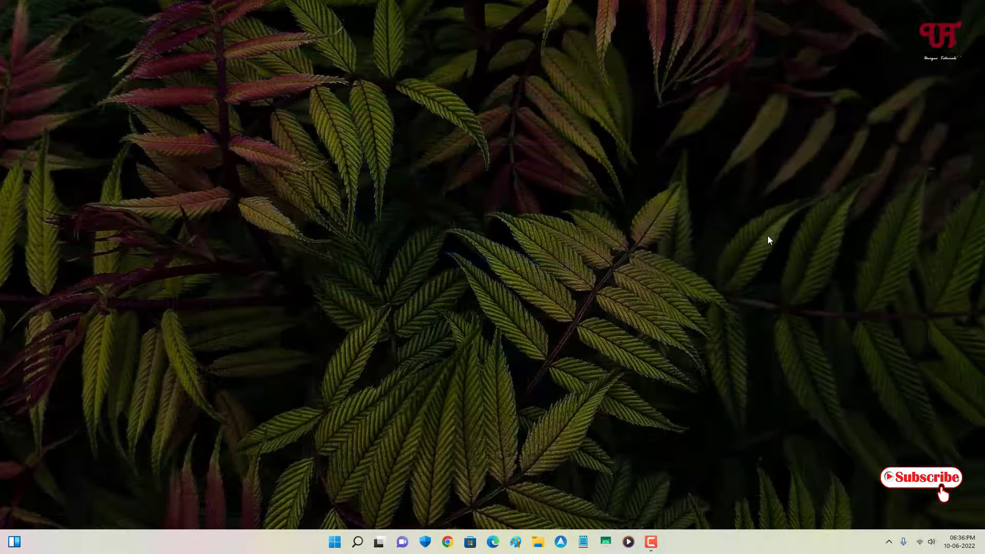